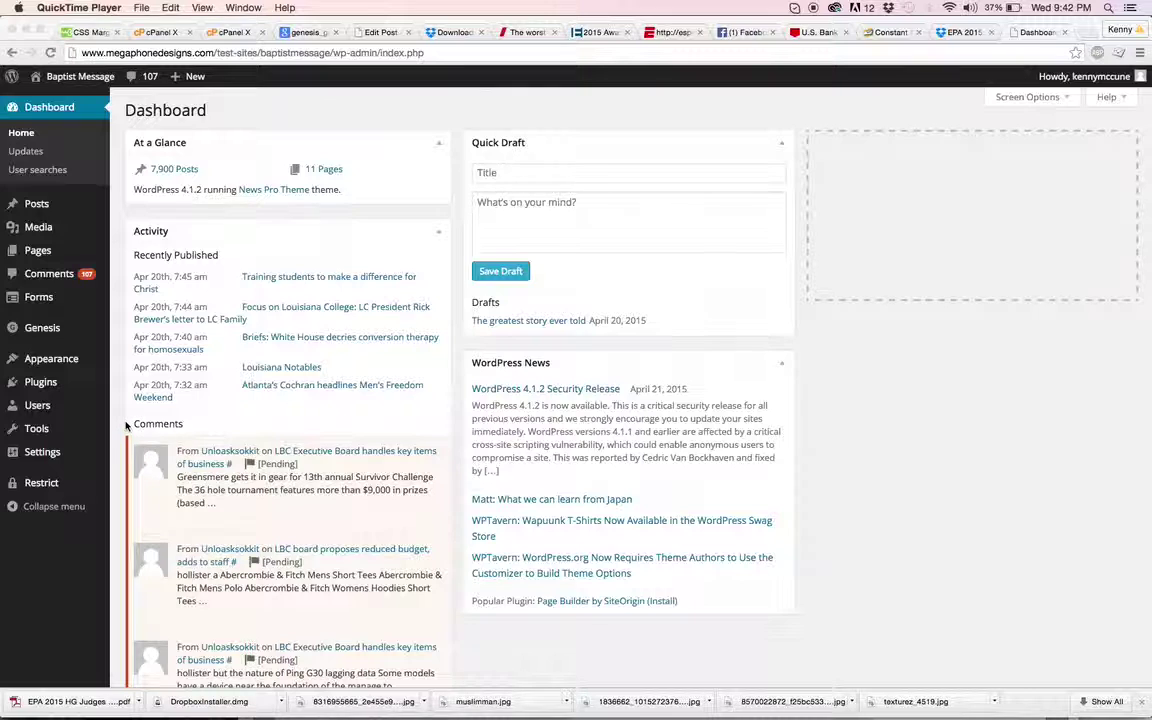
Step: Go to the Add New User page from the Users menu
mouse_move(40, 405)
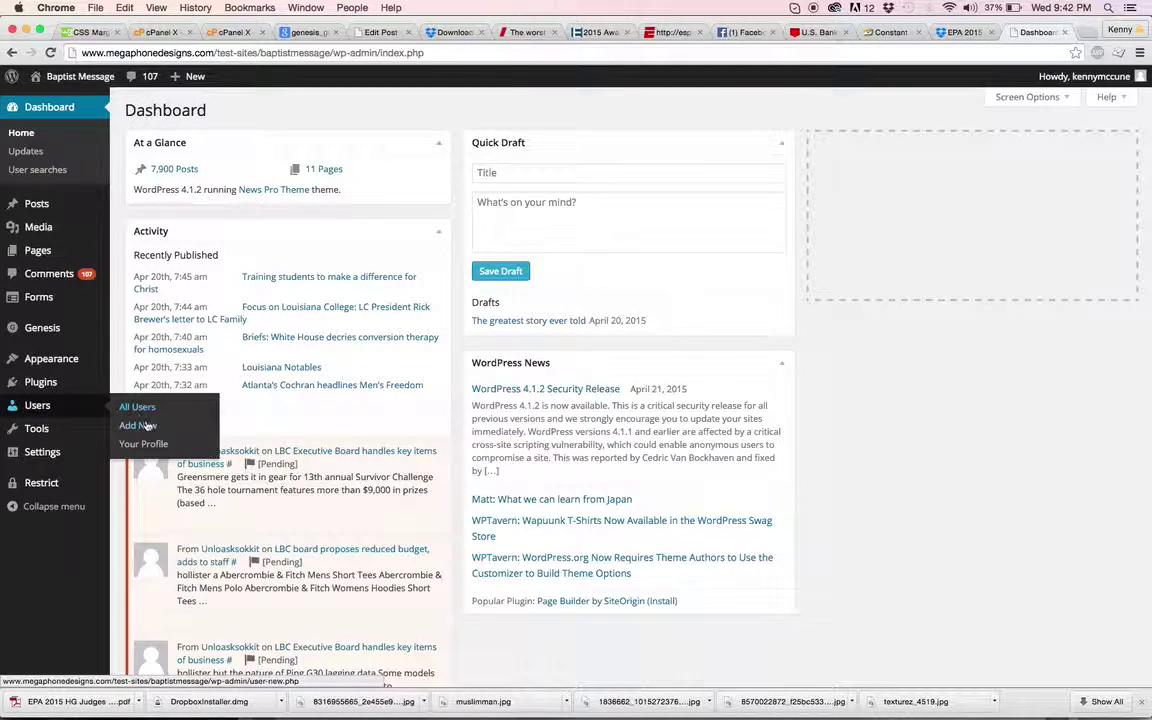
click(144, 426)
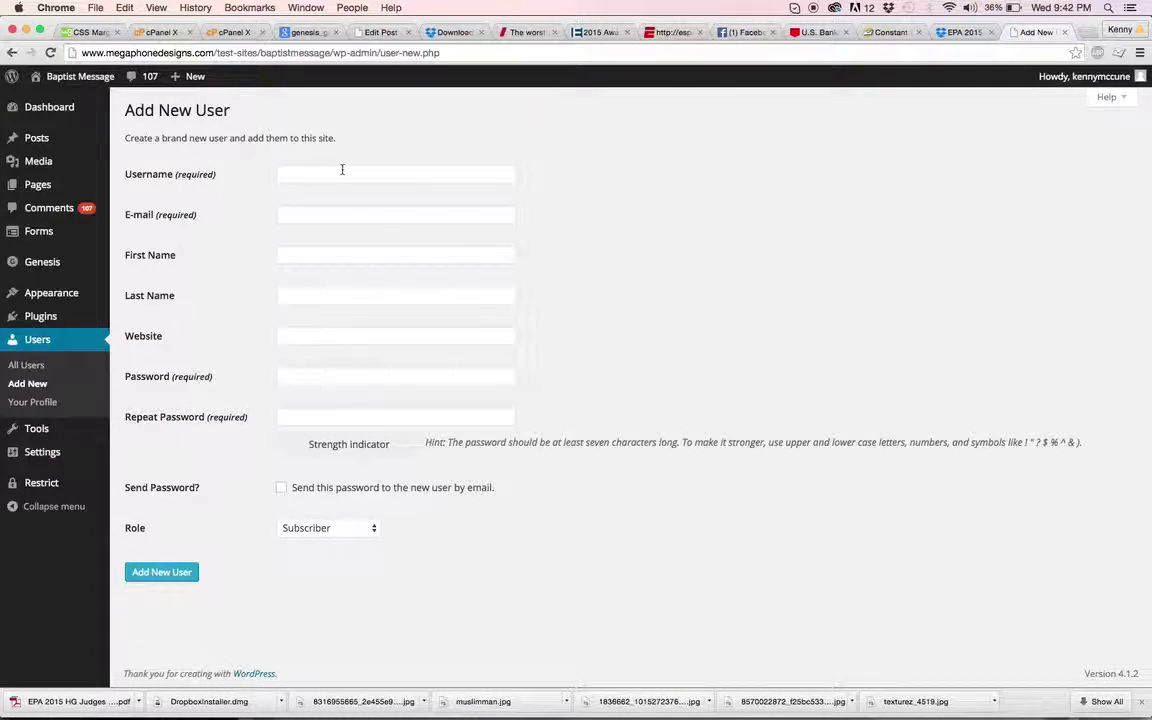
Step: Enter the new user's username, e-mail address, first name and last name
click(342, 170)
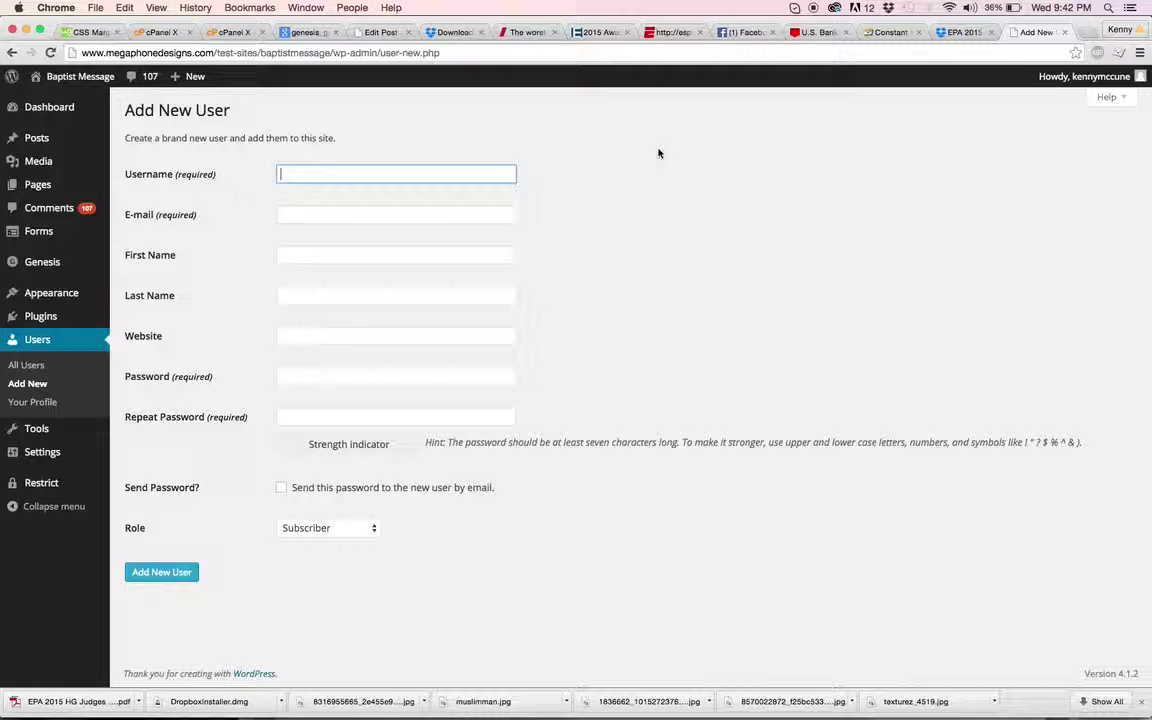
key(Tab)
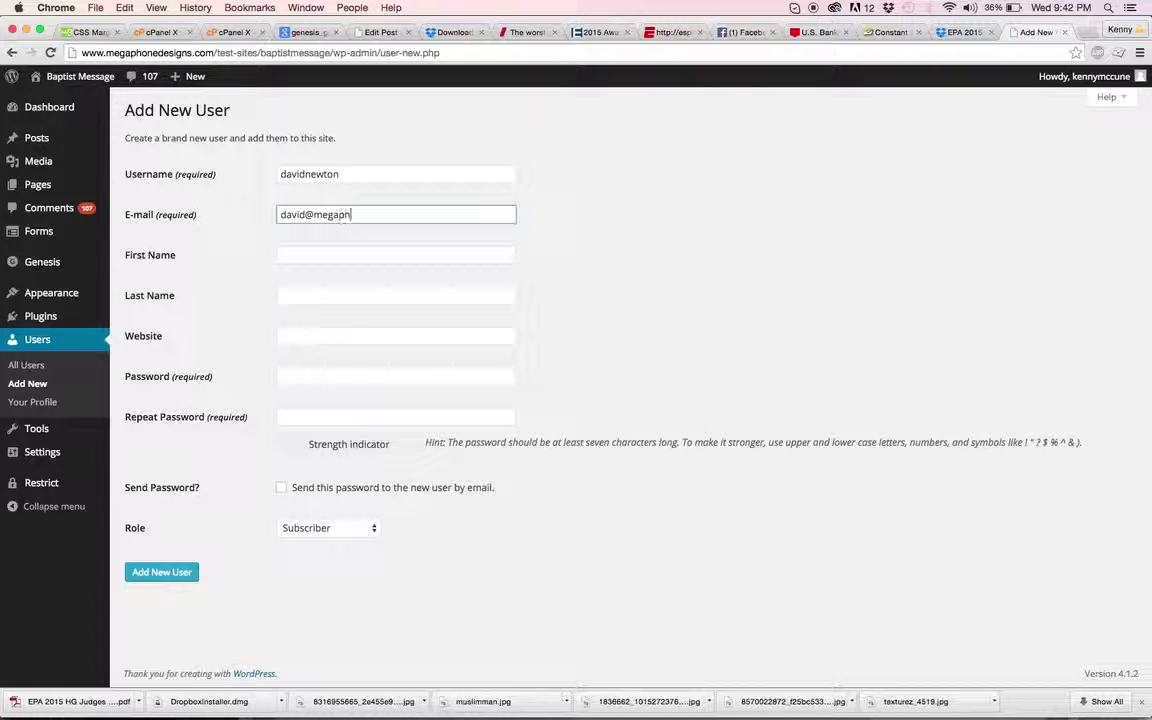
key(Tab)
key(Tab)
key(Tab)
key(Tab)
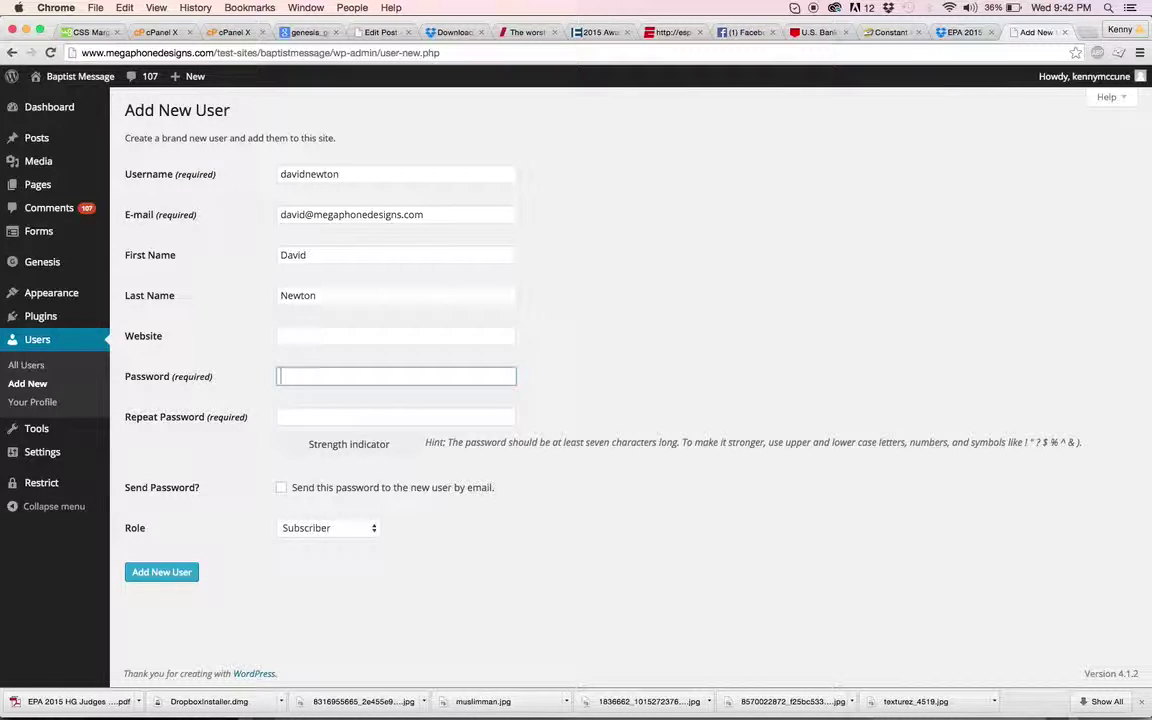
Step: Set and confirm the account password, leaving 'Send this password' unticked
text(•••••••••)
key(Tab)
text(•••••••••)
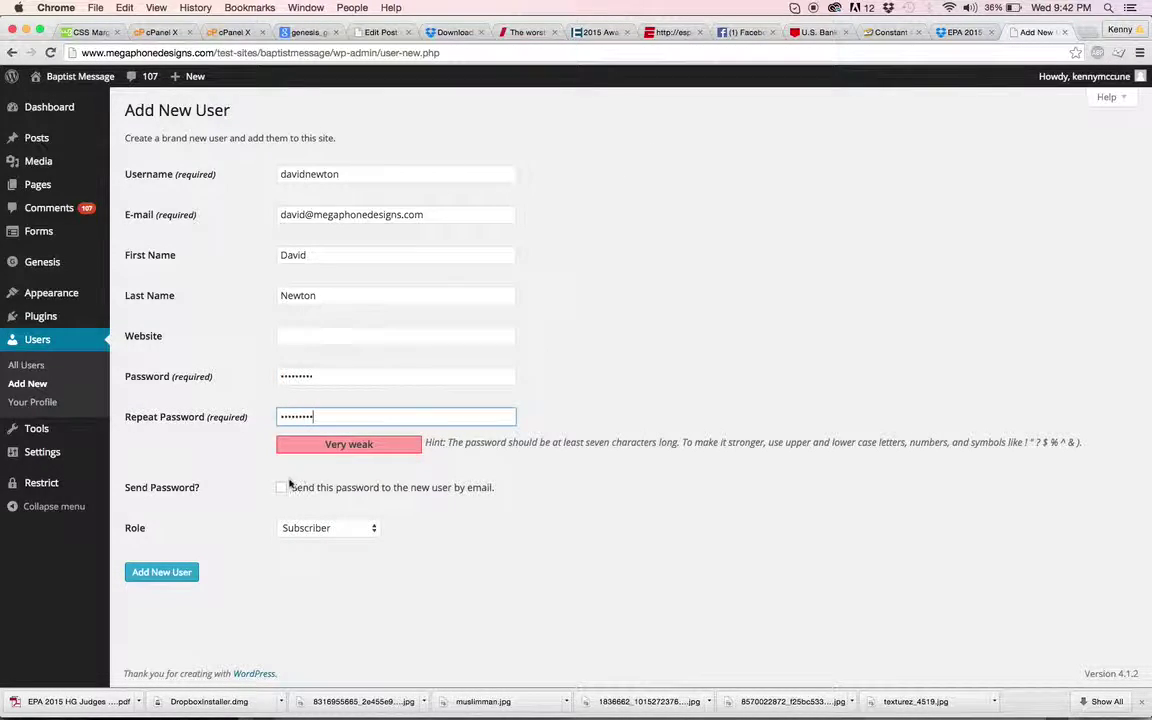
click(284, 489)
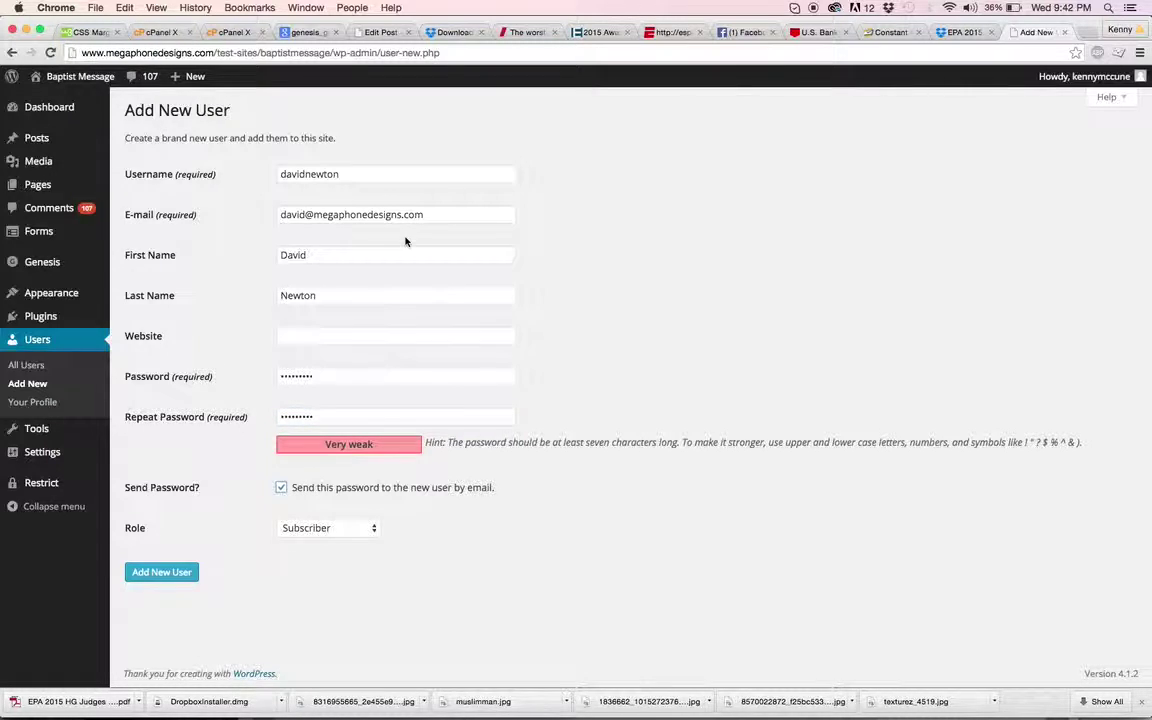
click(284, 489)
Step: Create the Subscriber account, then go to Restrict > Members' add-subscription form
click(176, 578)
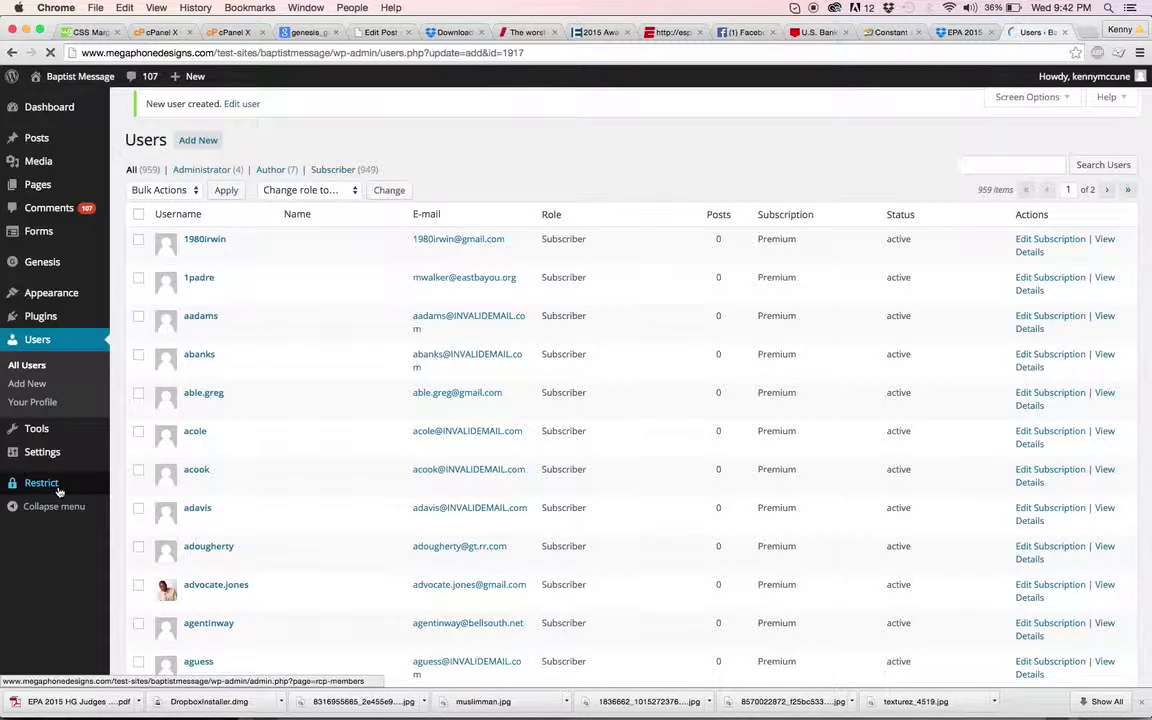
mouse_move(80, 508)
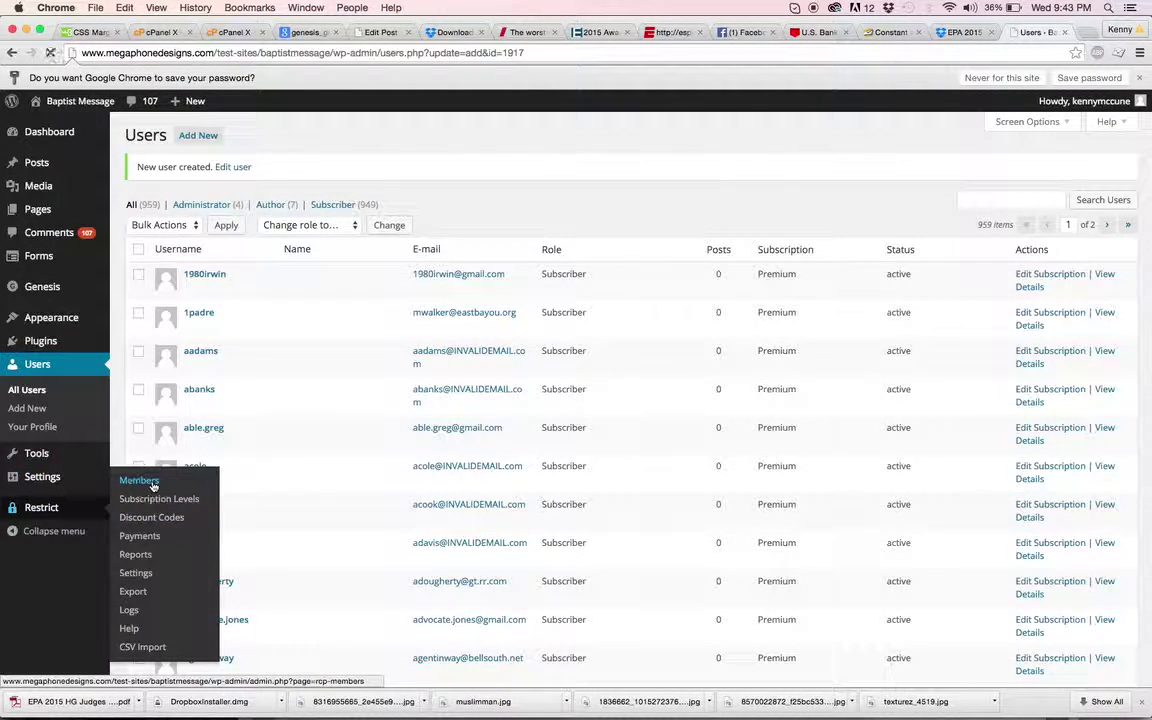
click(136, 480)
scroll(583, 420, down, 3)
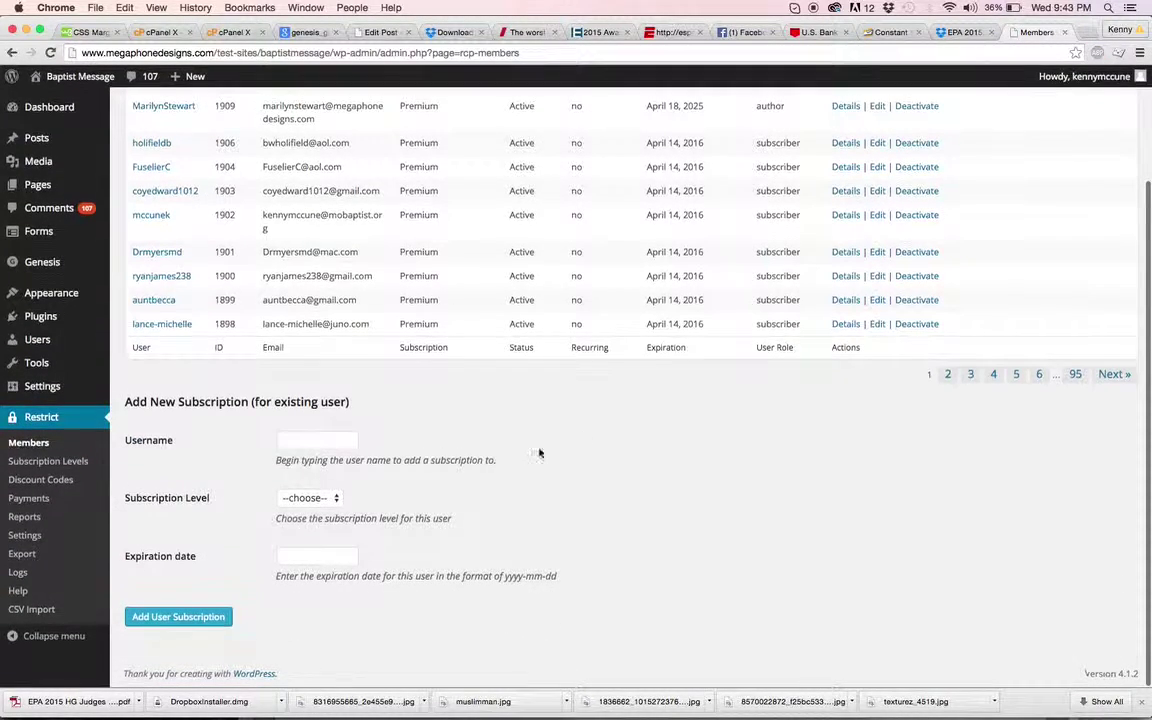
Step: Add a Premium subscription for the new user, keeping the 2016-04-22 expiration date
click(337, 441)
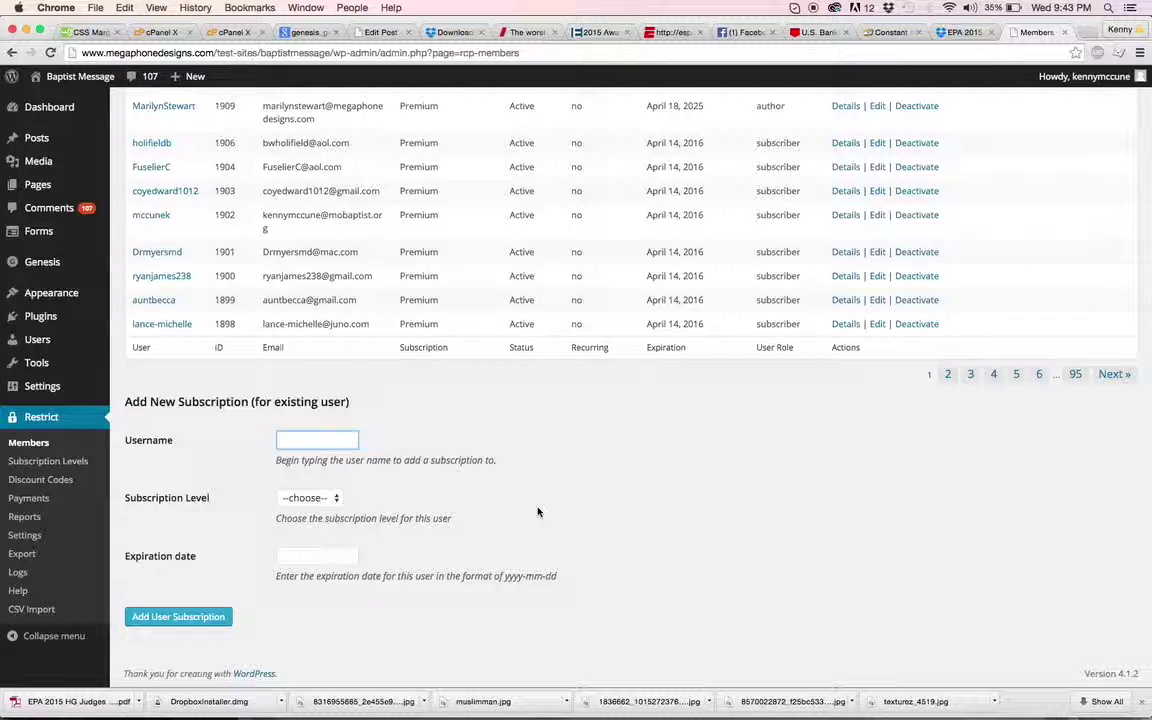
text(david)
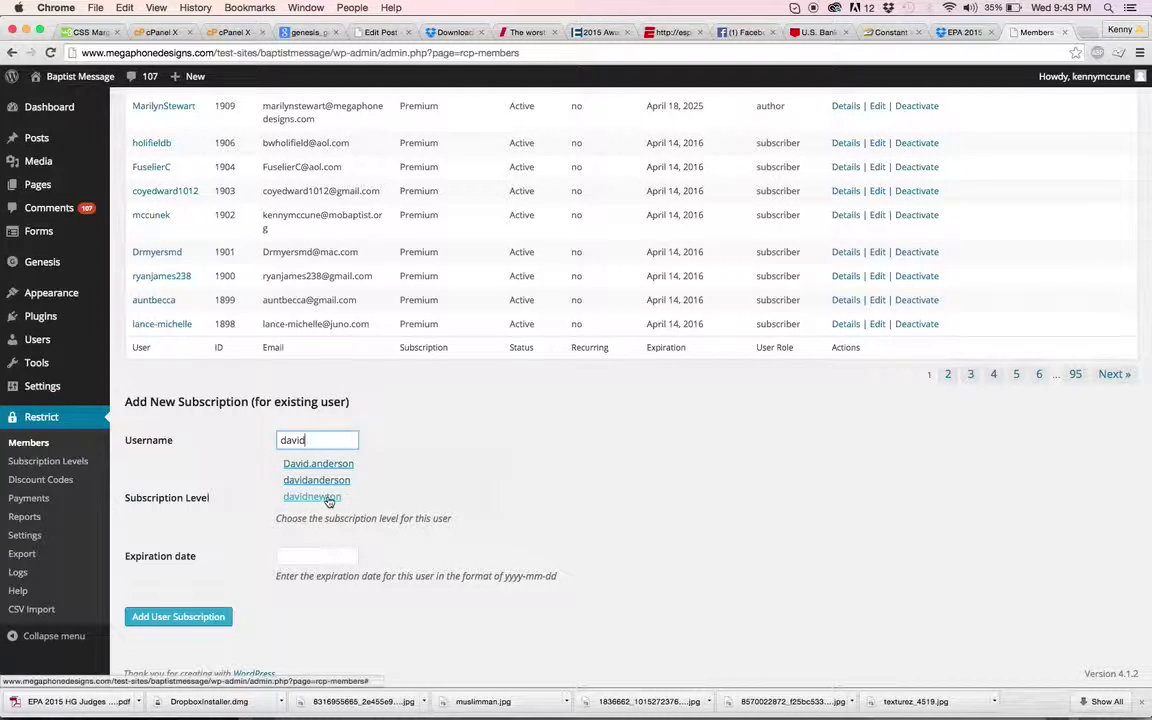
click(326, 497)
click(330, 500)
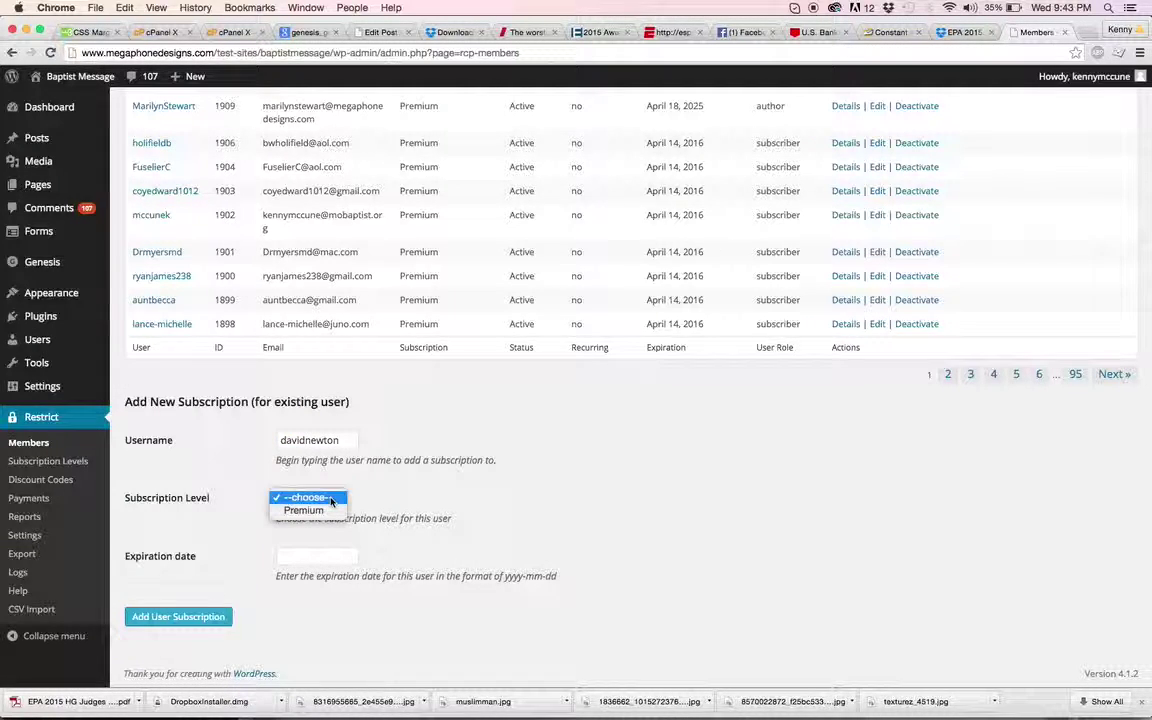
click(328, 512)
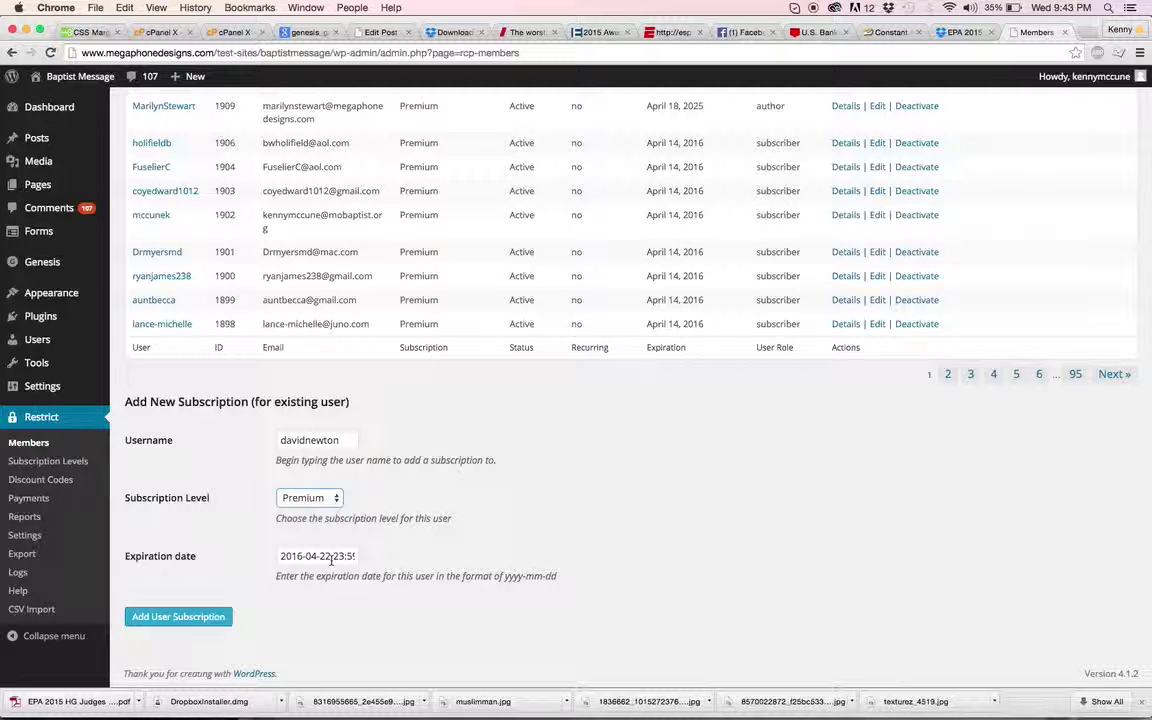
click(332, 558)
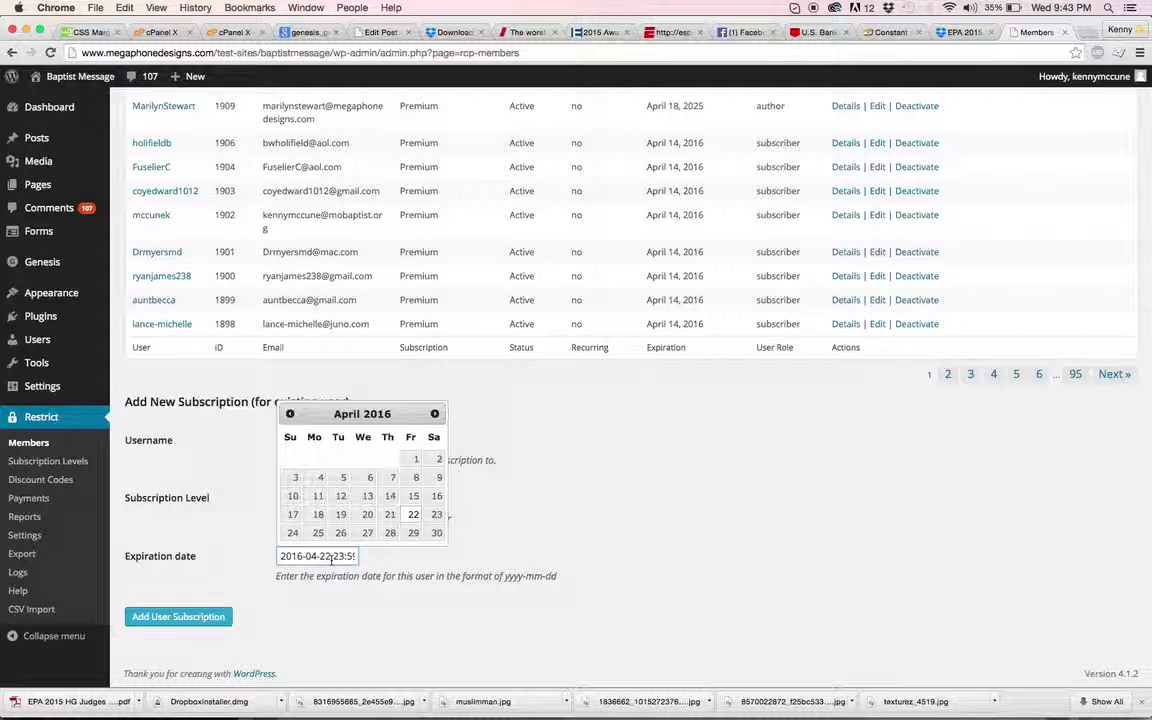
click(402, 558)
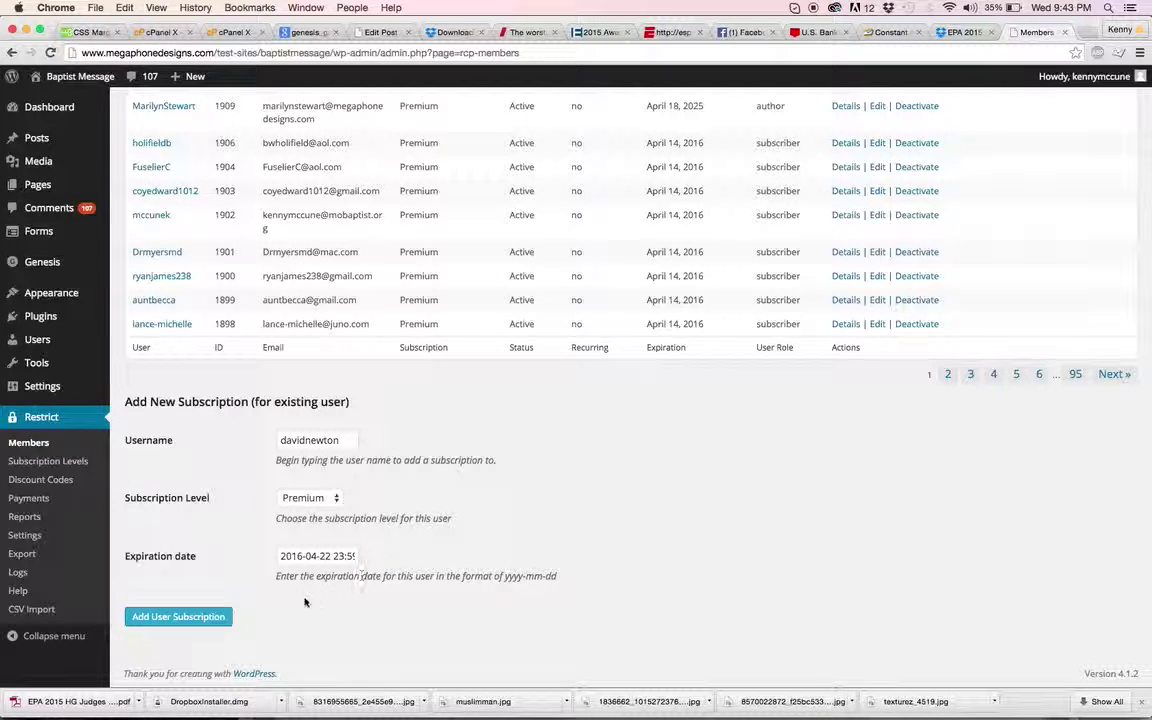
click(222, 618)
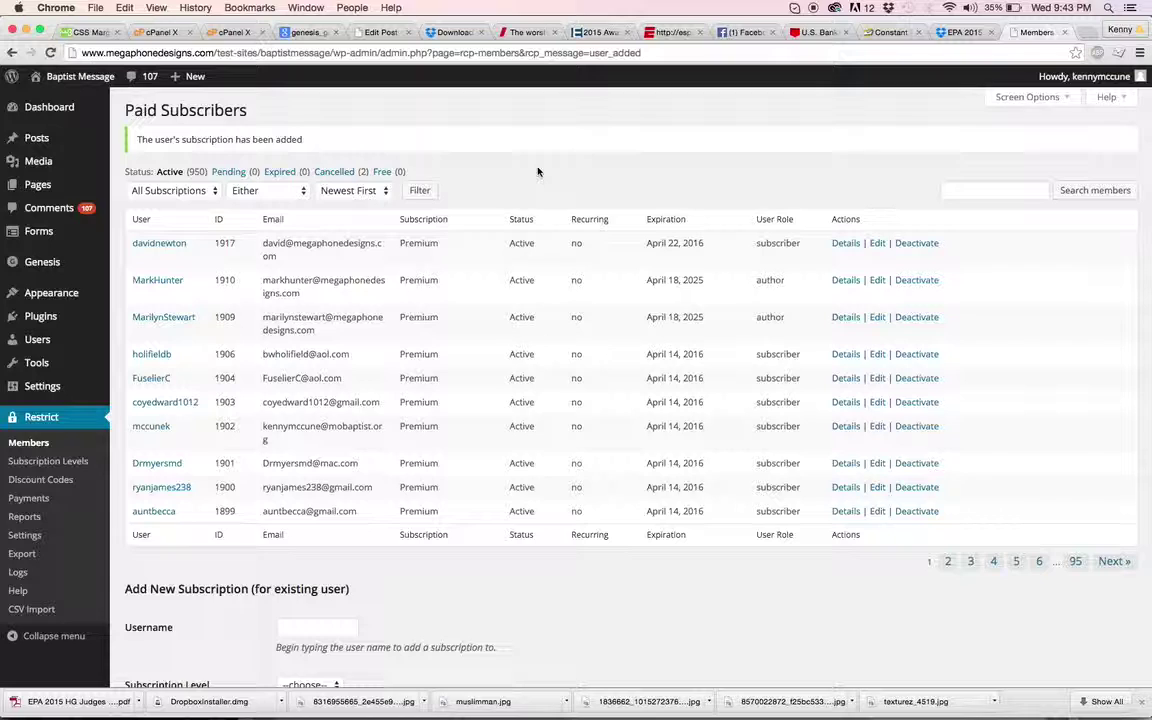
scroll(470, 172, down, 1)
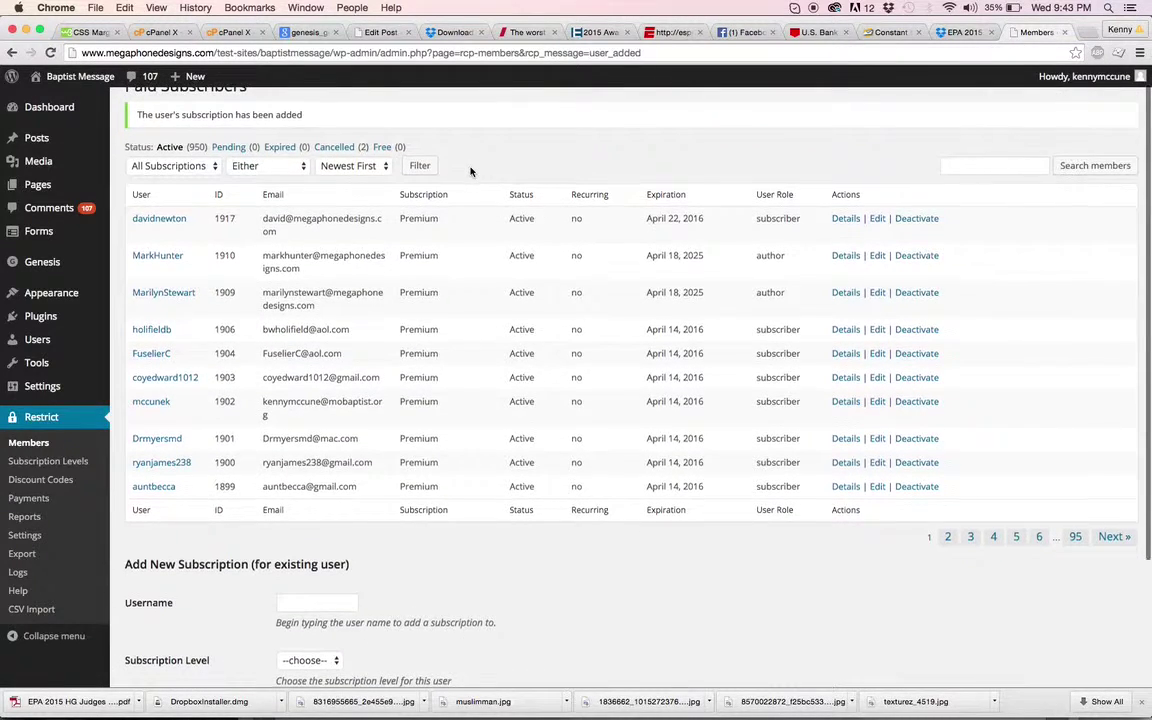
scroll(466, 163, up, 1)
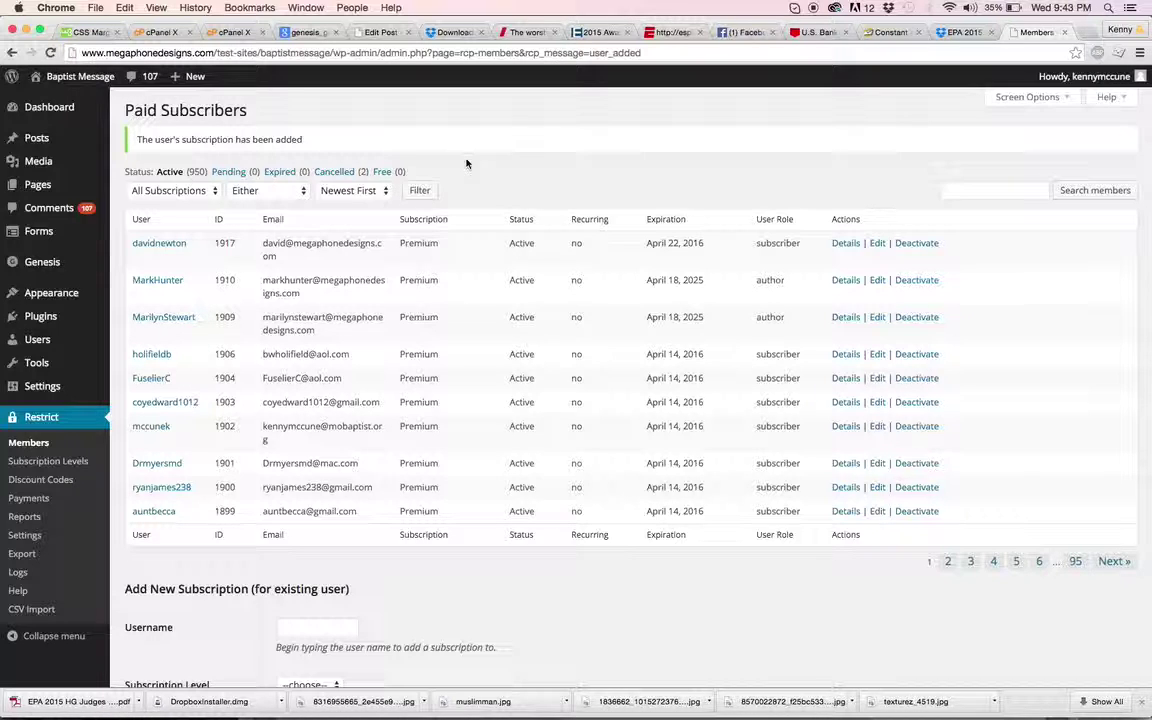
scroll(117, 165, down, 3)
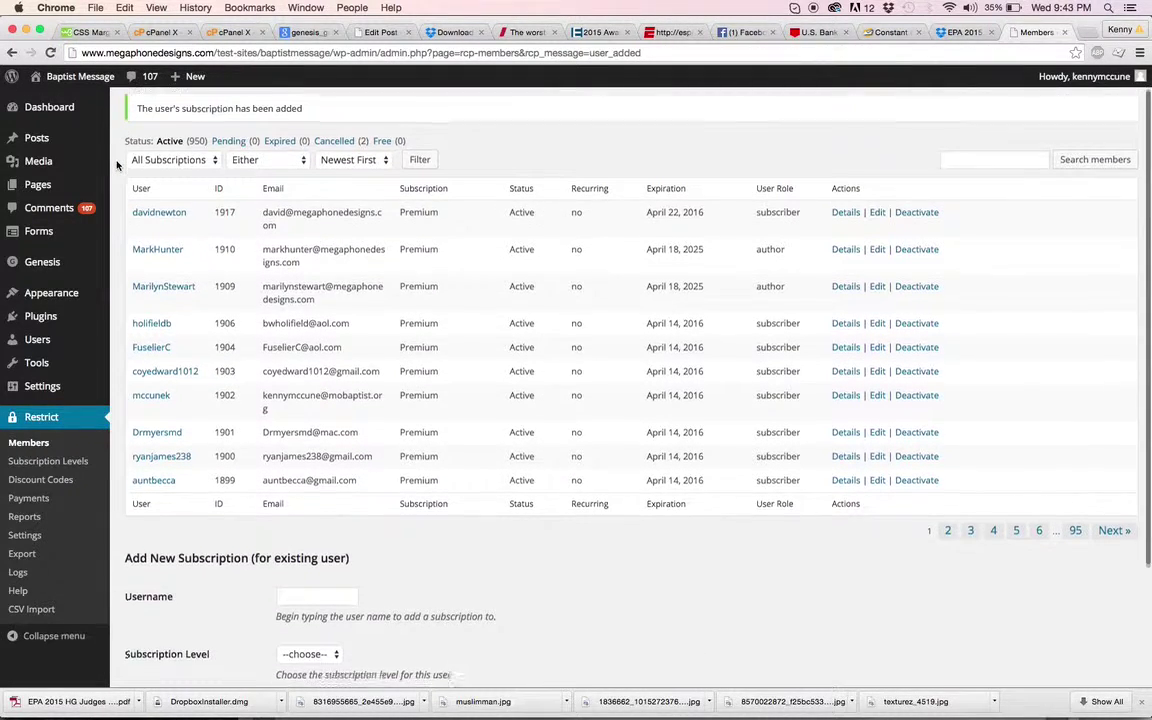
scroll(117, 165, down, 2)
scroll(117, 165, down, 1)
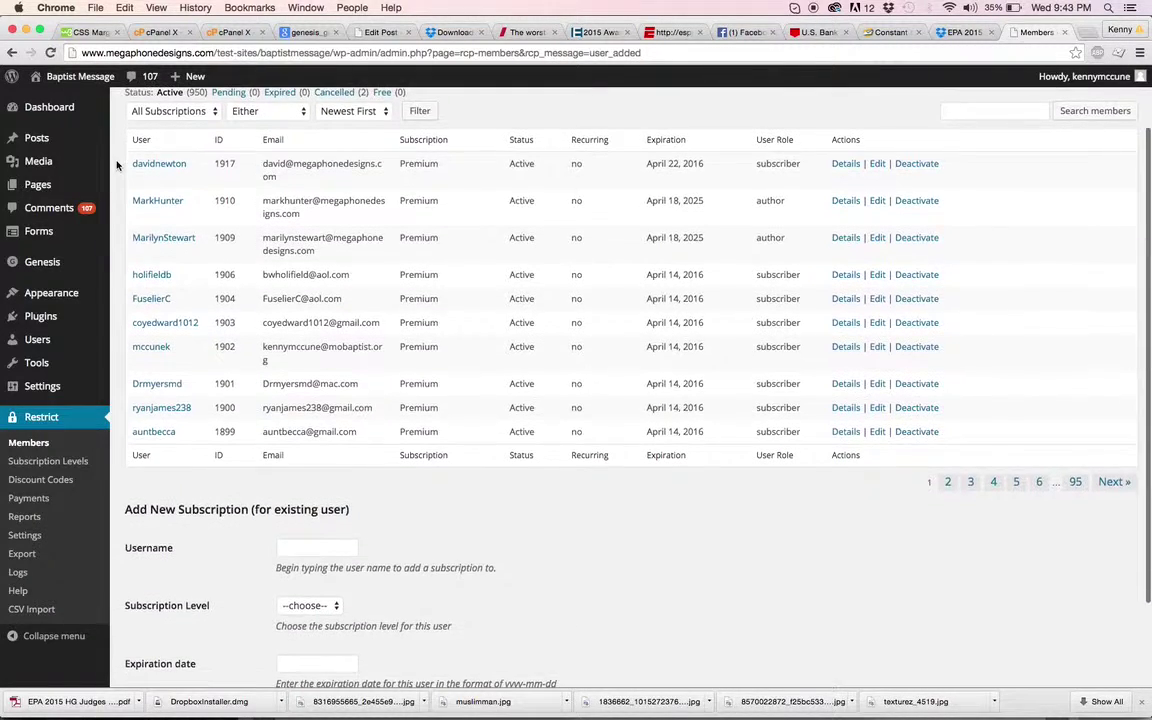
scroll(117, 165, down, 2)
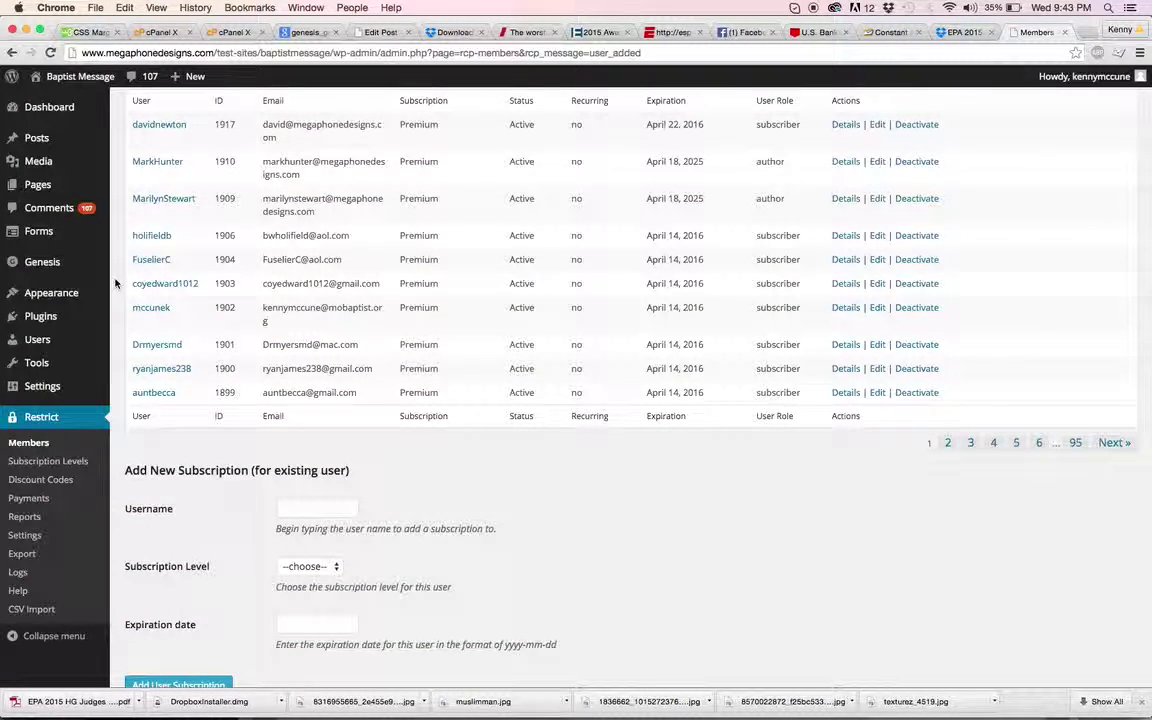
Step: Start a new payment record in Restrict > Payments for the new user
click(40, 499)
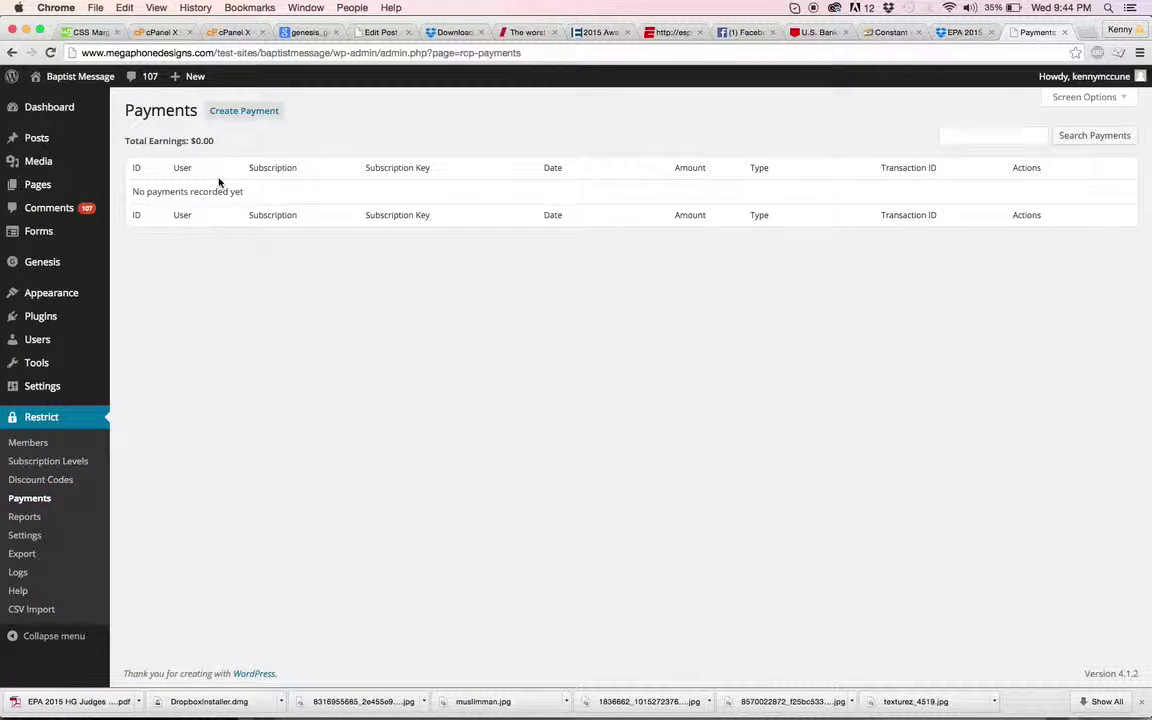
click(239, 110)
click(281, 148)
text(david)
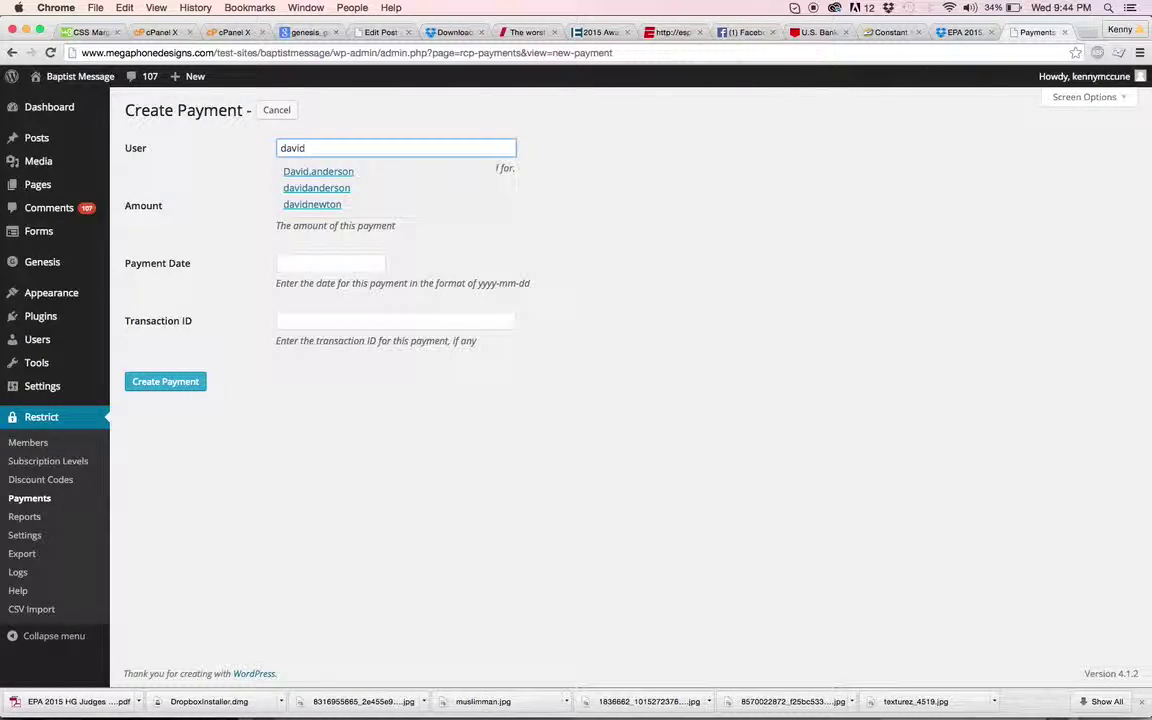
click(297, 205)
Step: Enter a payment amount of 15 dated 2015-04-22, then view the Earnings Report
click(314, 203)
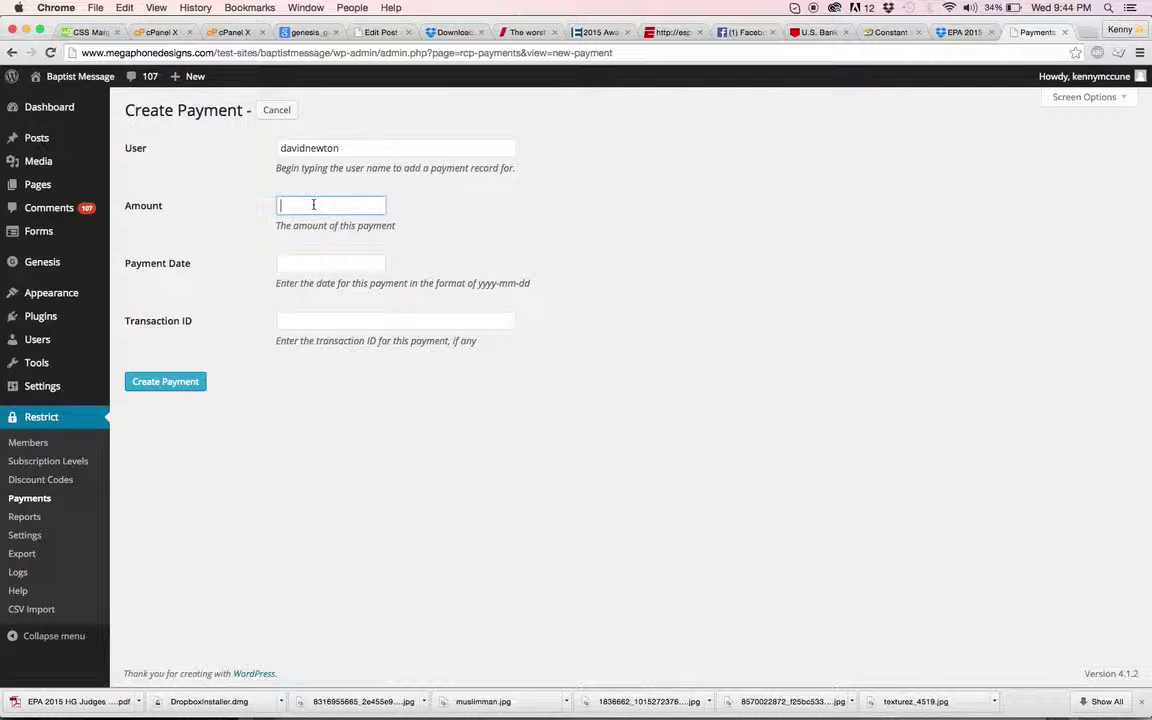
text(15)
key(Tab)
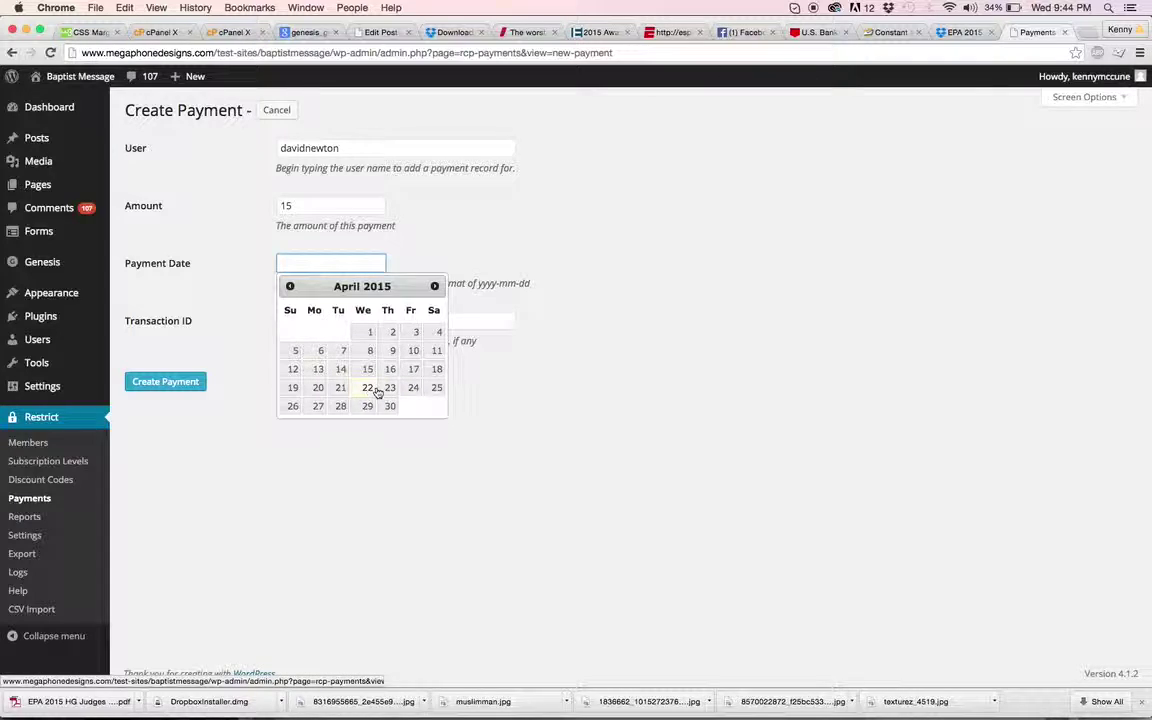
click(367, 389)
click(333, 320)
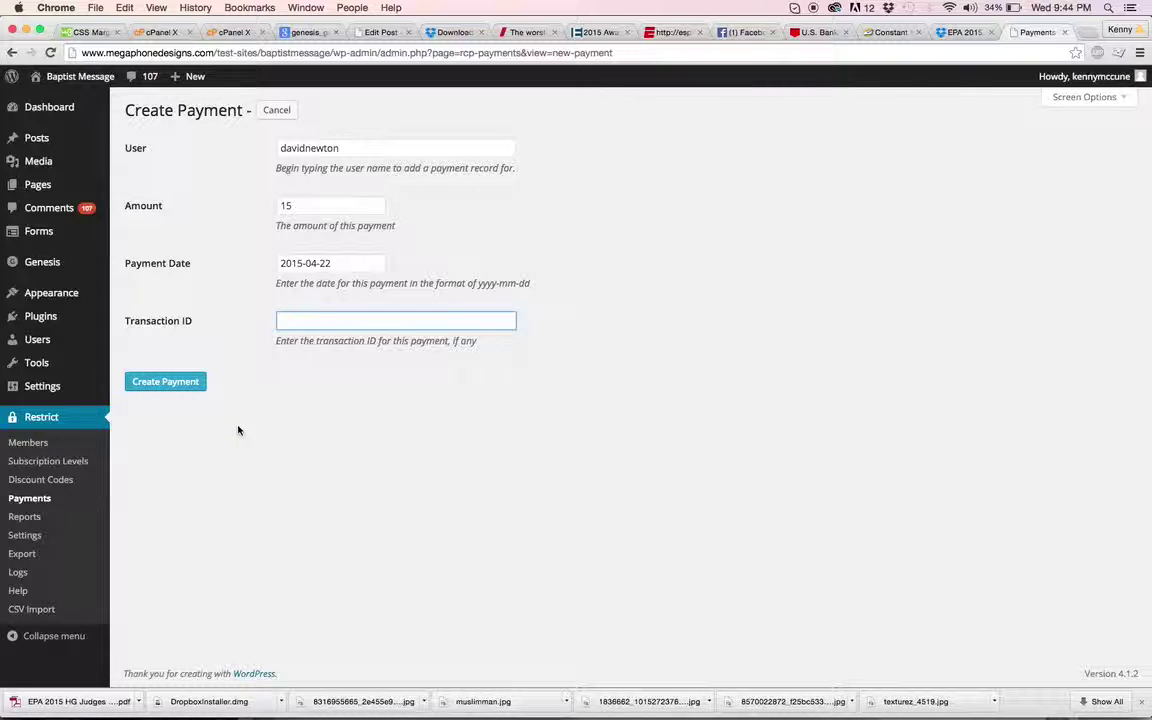
click(61, 518)
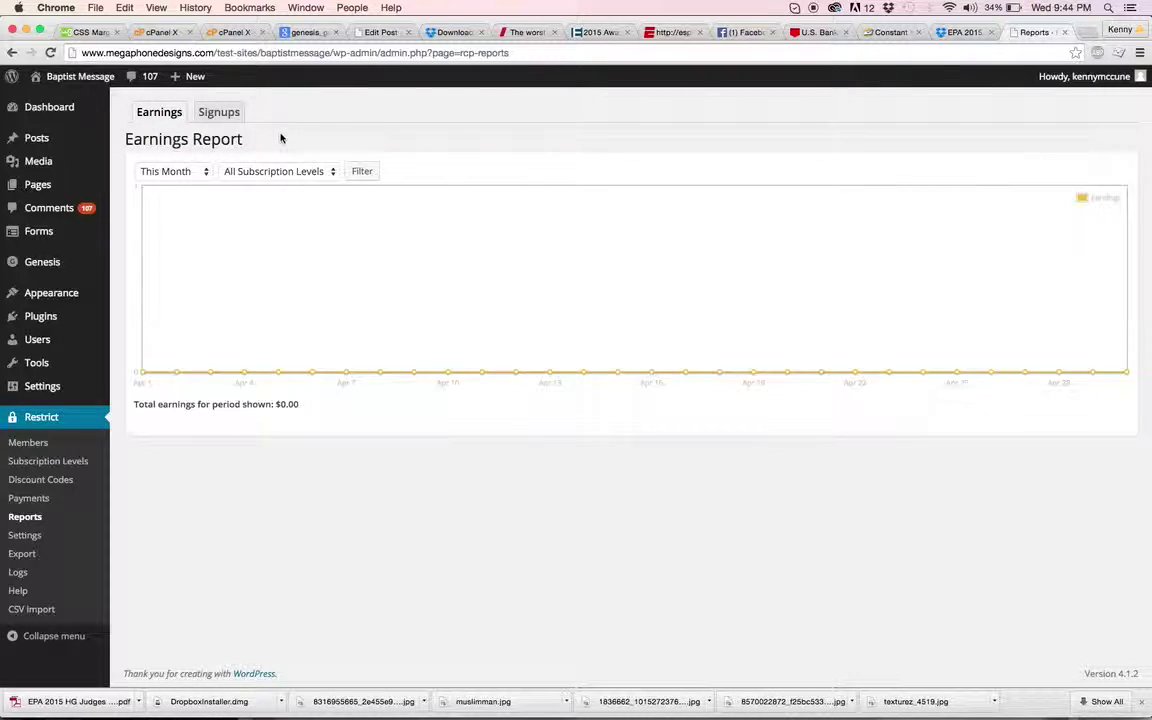
Step: Show the Signups report and read the chart values, including the 949 mid-April spike
click(228, 120)
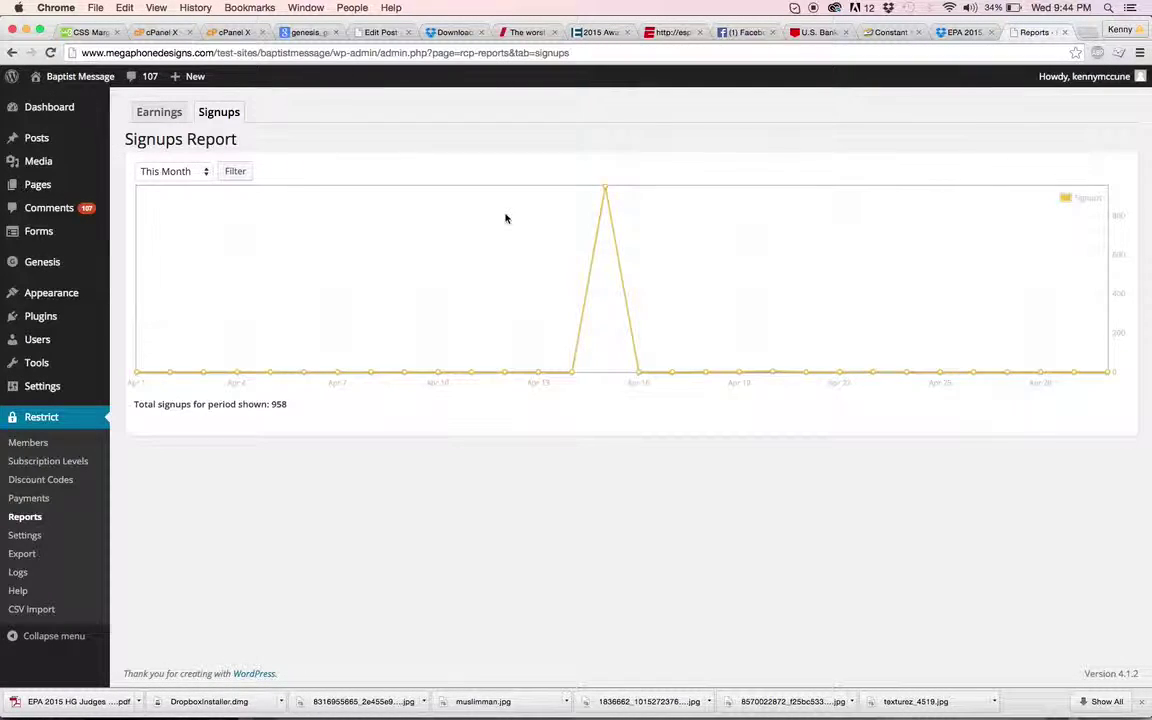
mouse_move(605, 190)
mouse_move(1106, 374)
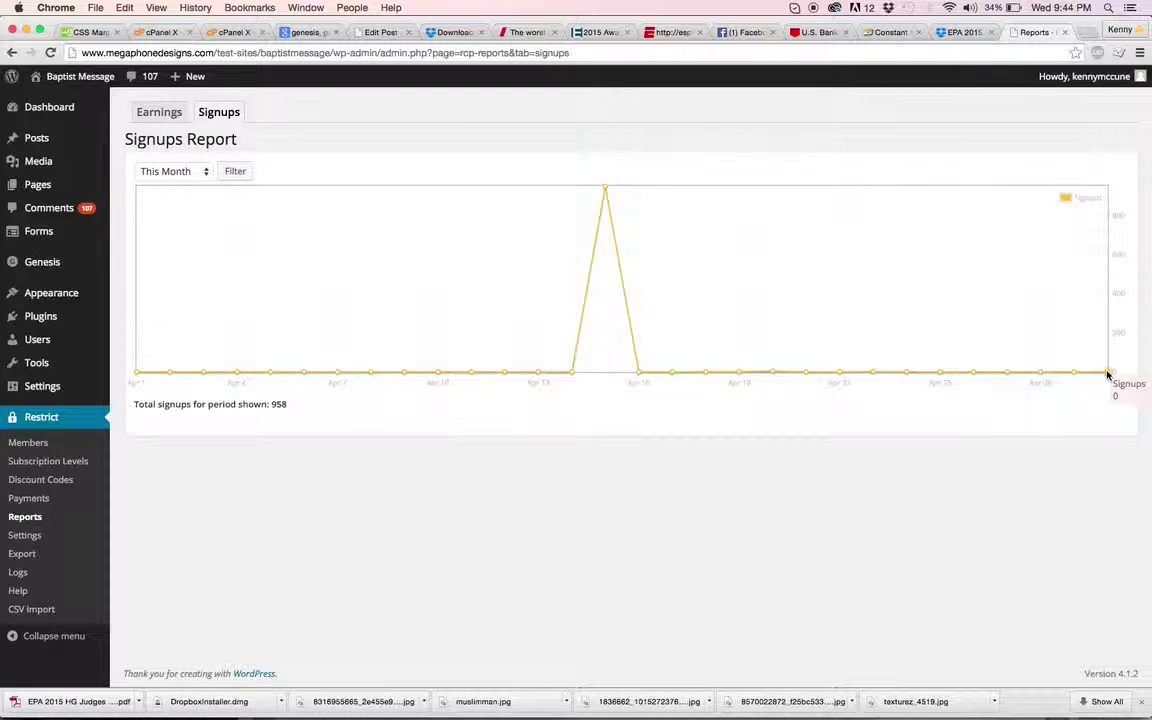
mouse_move(638, 374)
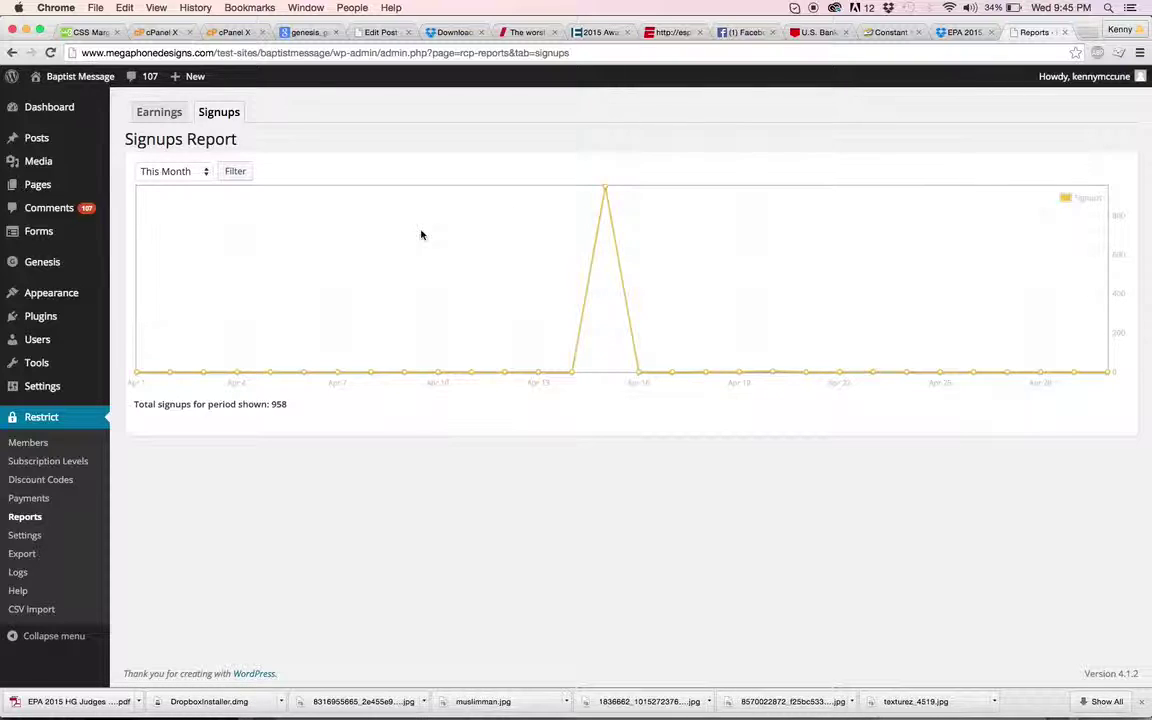